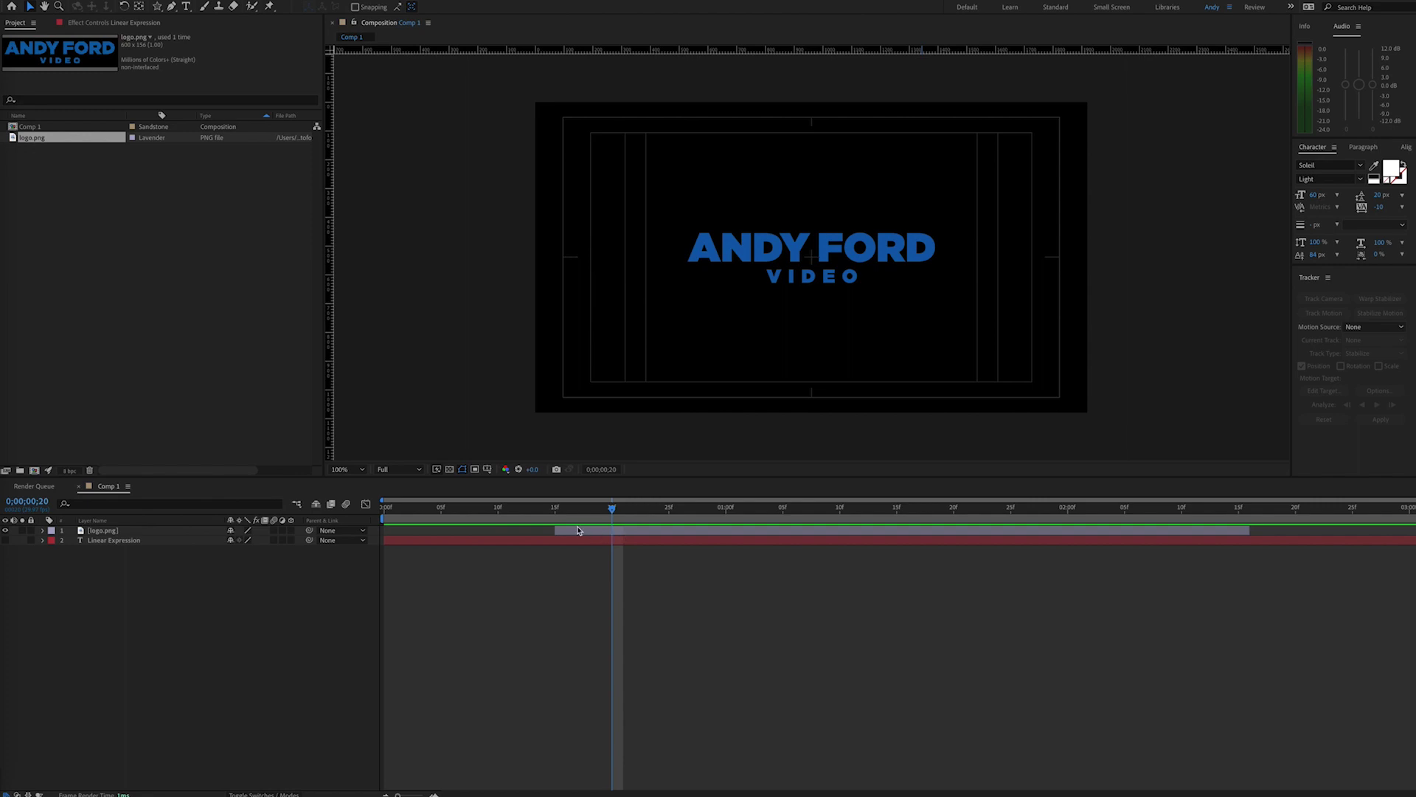
Scrub the current-time indicator to 0;00;01;09 within the logo layer
{"action": "left_click_drag", "start_coordinate": [547, 516], "coordinate": [828, 533]}
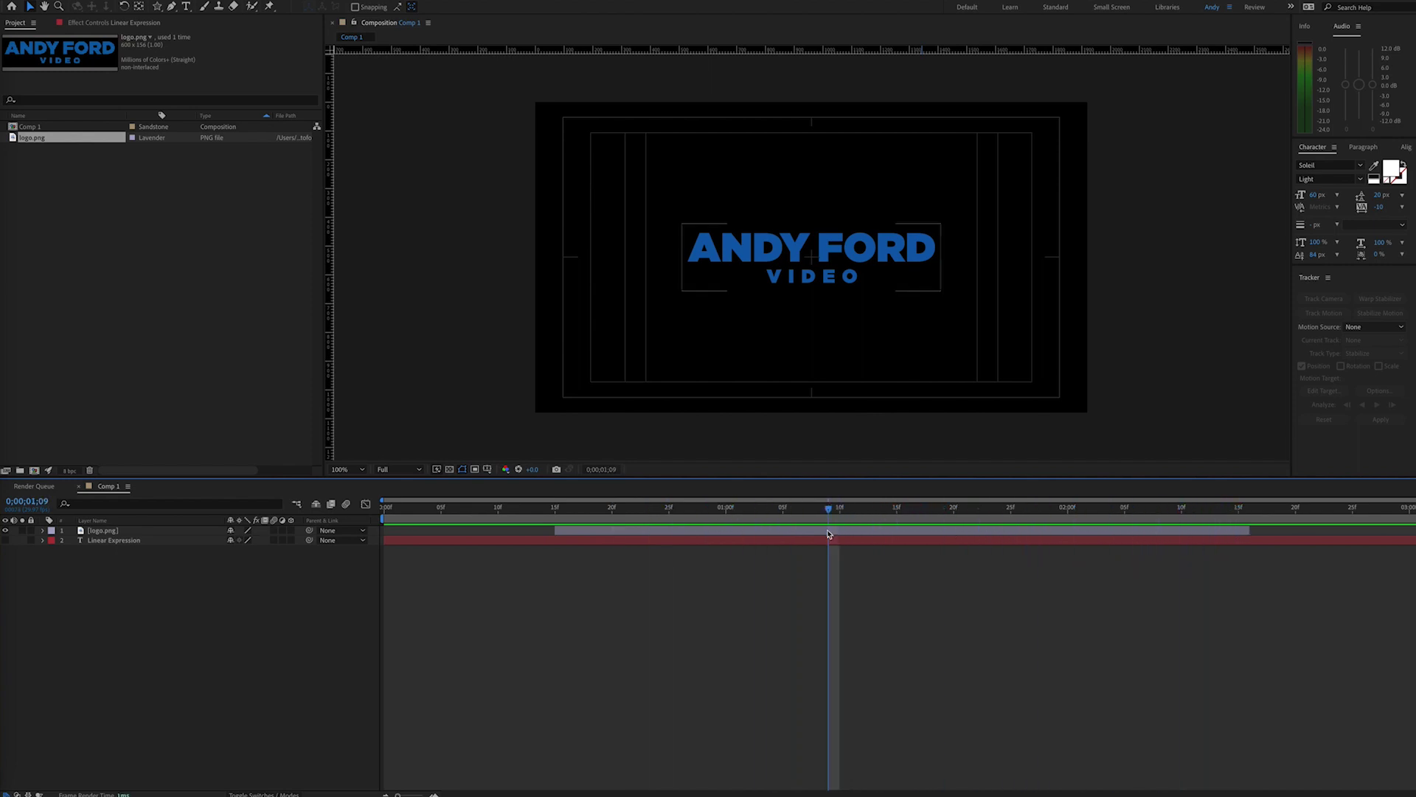
Turn on visibility for the 'Linear Expression' text layer so its linear() syntax shows
{"action": "left_click", "coordinate": [5, 540]}
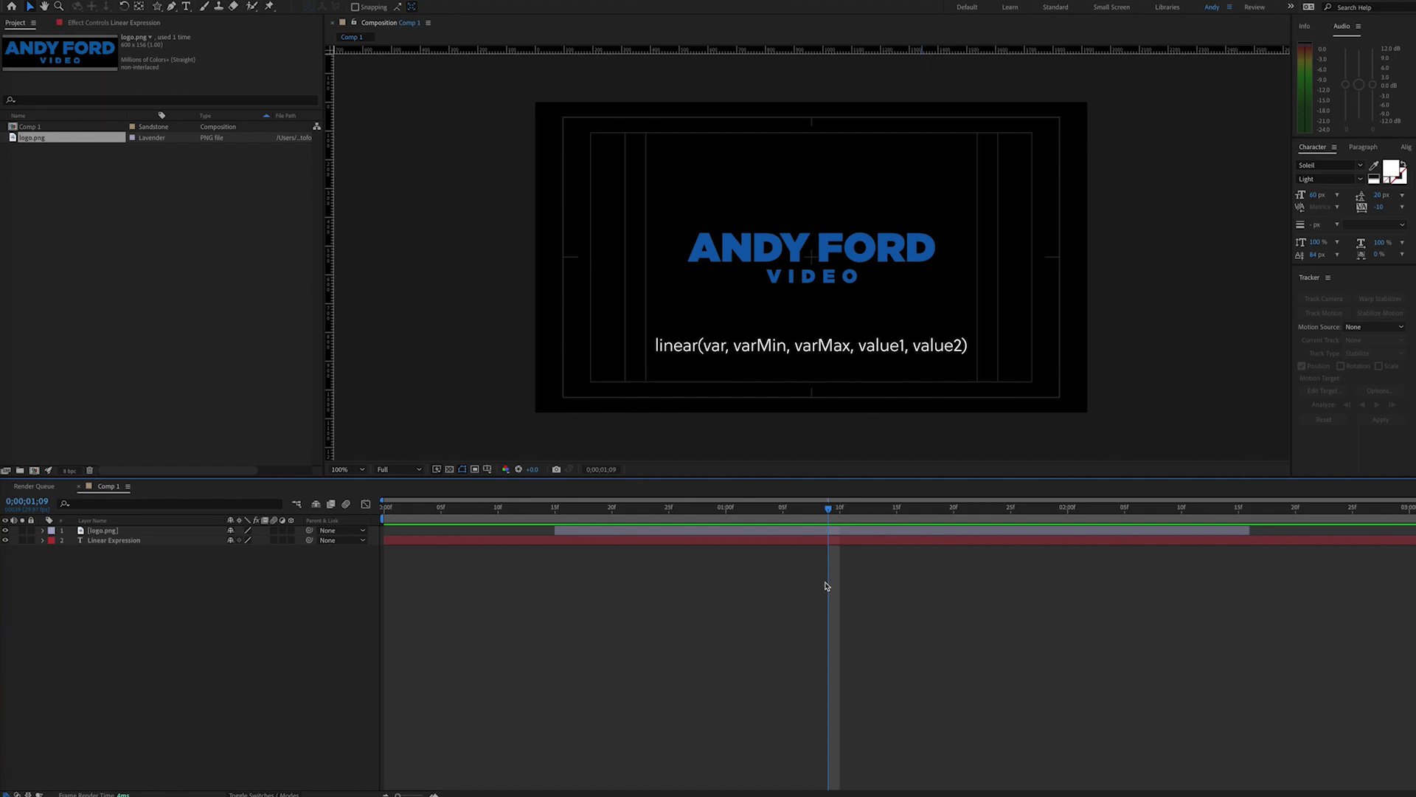
Add an expression to logo.png's Opacity beginning with fadeTime=.33;
{"action": "left_click", "coordinate": [103, 531]}
{"action": "key", "text": "t"}
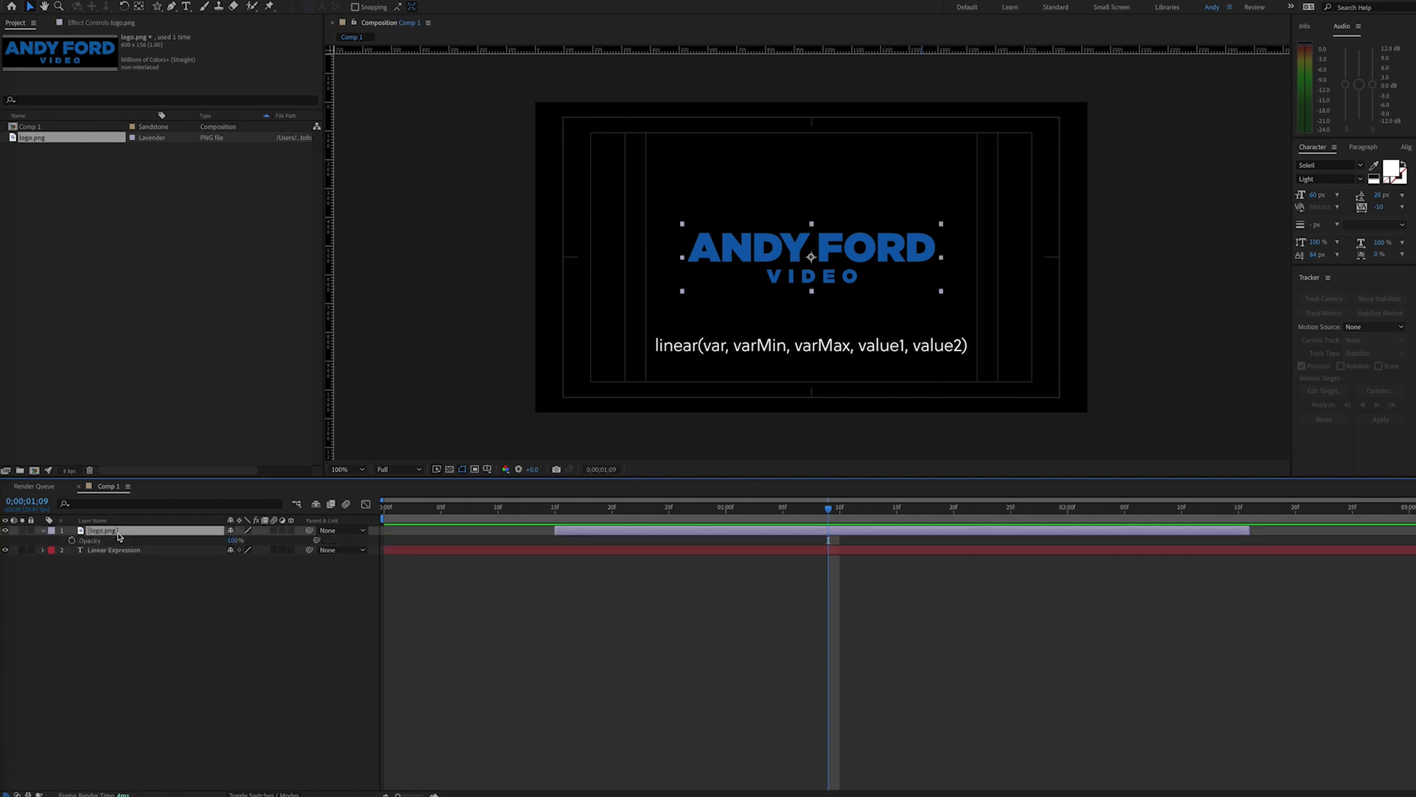
{"action": "left_click", "coordinate": [71, 541], "text": "alt"}
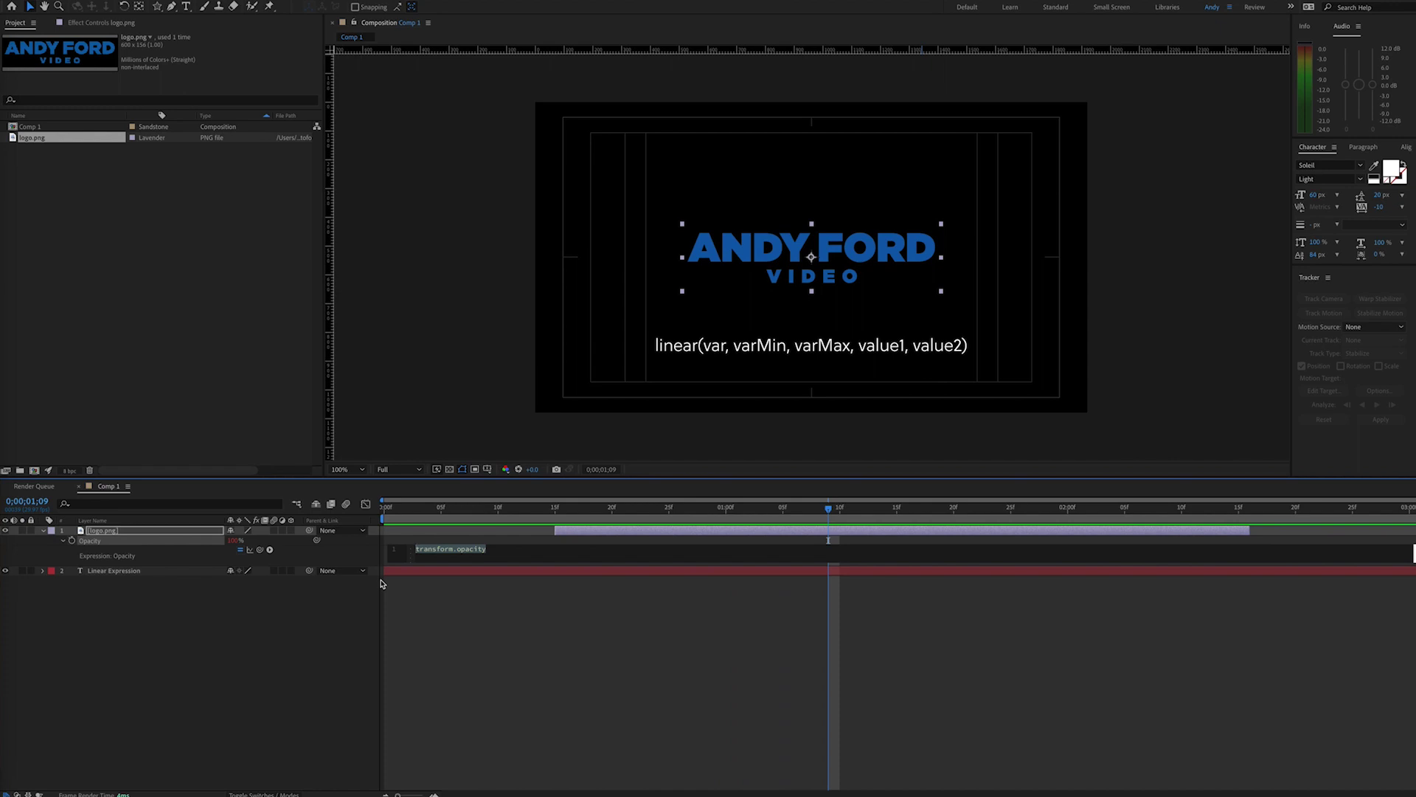
{"action": "type", "text": "fadeTime=.33;"}
Add the line fadeIn=linear(time,inPoint,inPoint+fadeTime,0,100); to the Opacity expression
{"action": "key", "text": "Return"}
{"action": "type", "text": "fadeIn=linear"}
{"action": "key", "text": "Return"}
{"action": "type", "text": "time"}
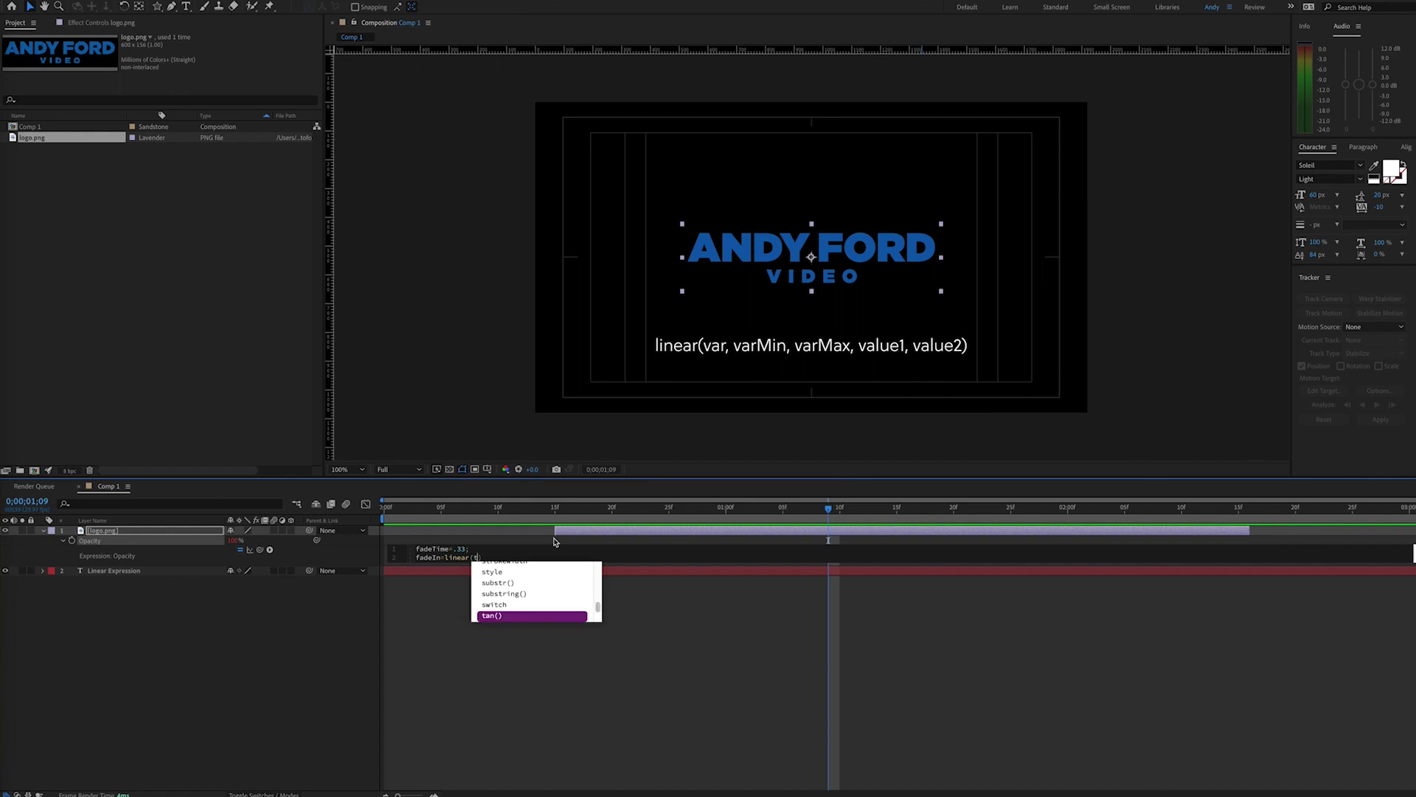
{"action": "type", "text": ","}
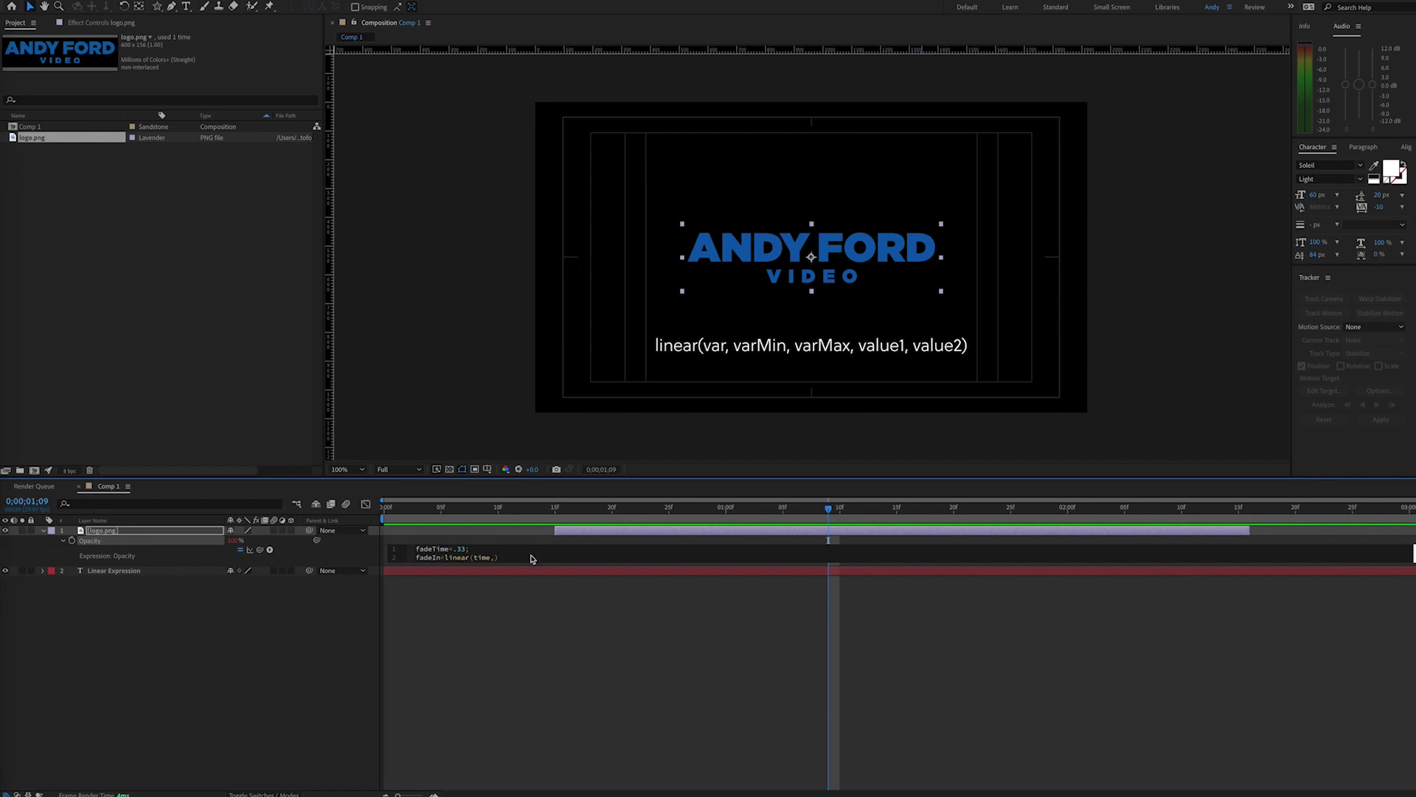
{"action": "type", "text": "inPoint,"}
{"action": "type", "text": "in"}
{"action": "type", "text": "Point"}
{"action": "type", "text": ",inPoint+"}
{"action": "type", "text": "fadeTime"}
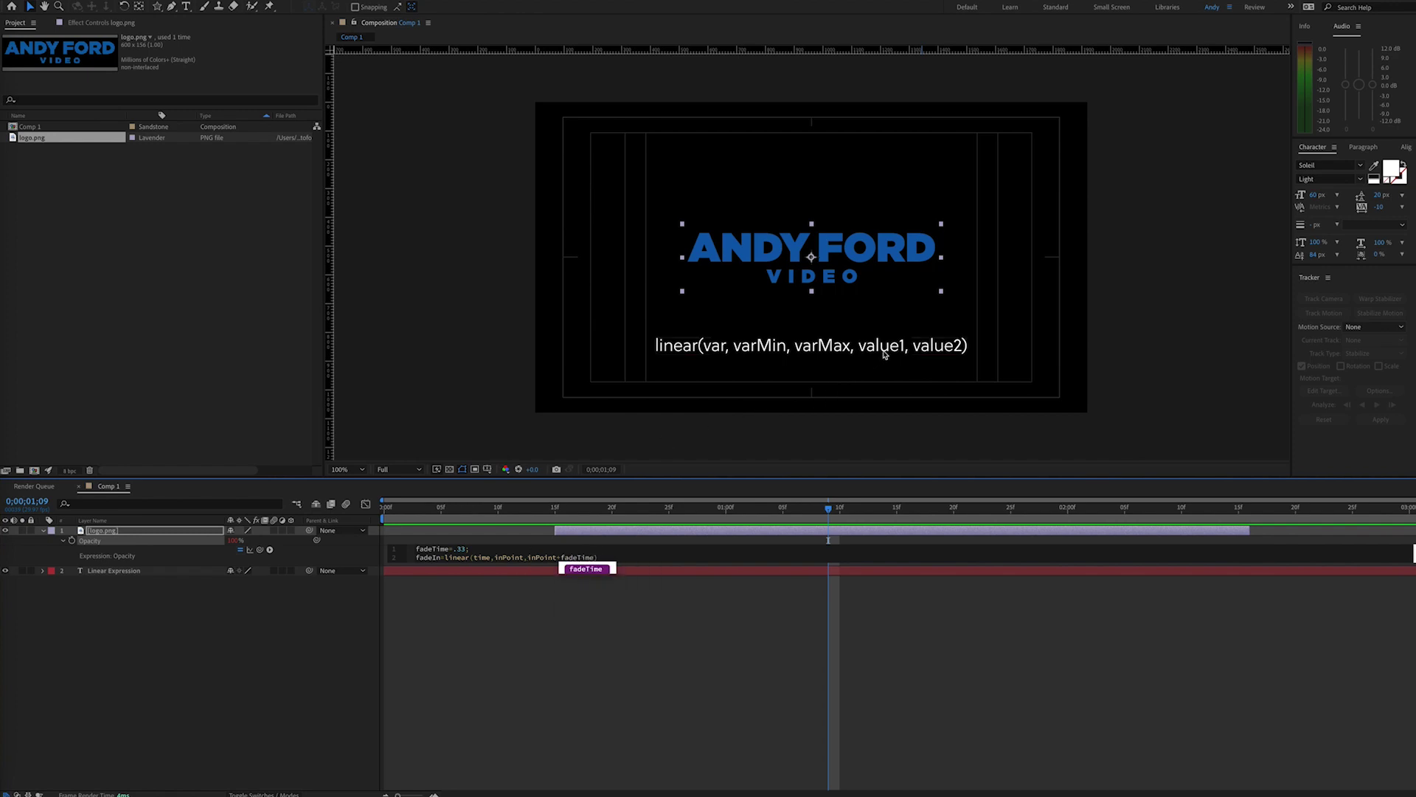
{"action": "type", "text": ",0,100);"}
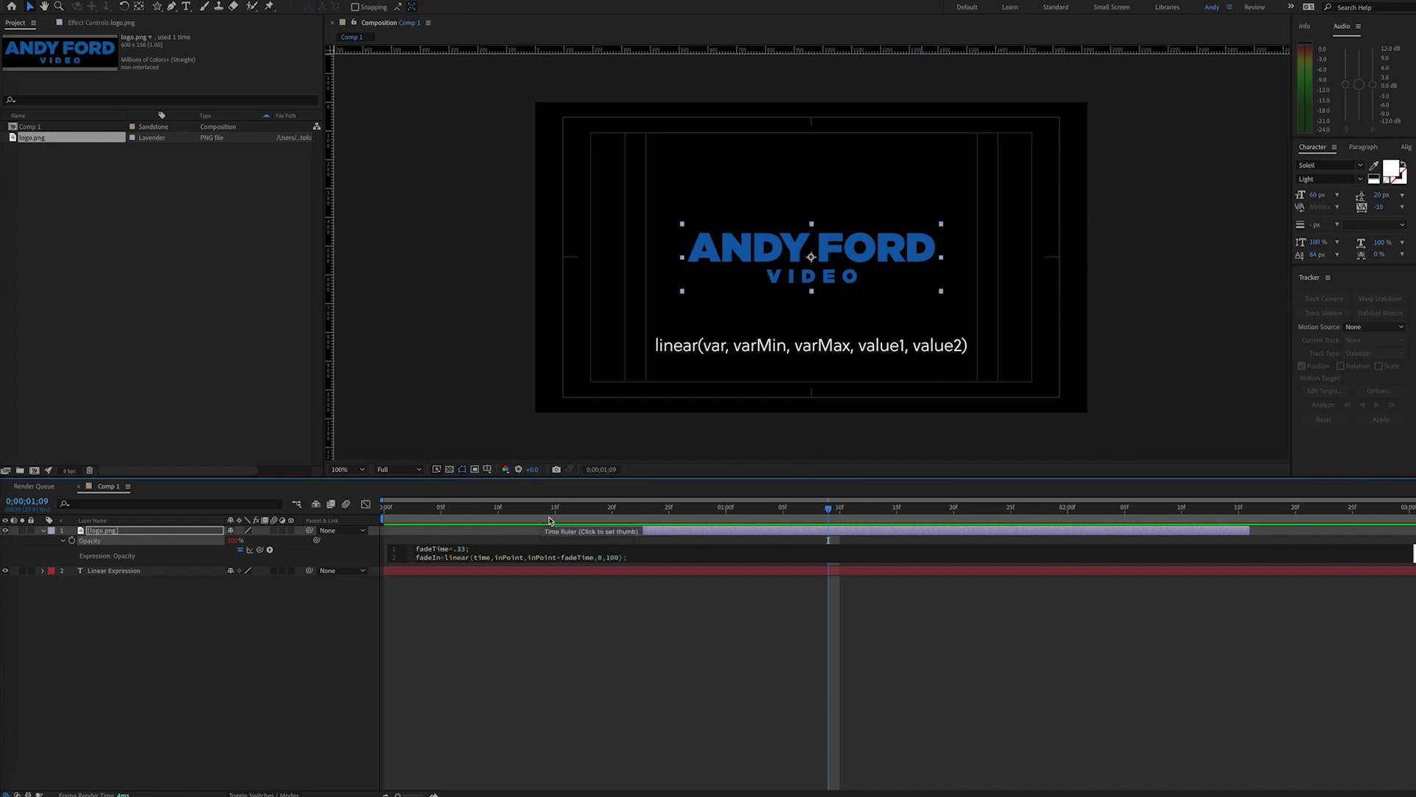
{"action": "key", "text": "Return"}
Add fadeOut=linear(time,outPoint,outPoint-fadeTime,0,100); and begin the result line fadeIn-fadeOut;
{"action": "type", "text": "fadeOut"}
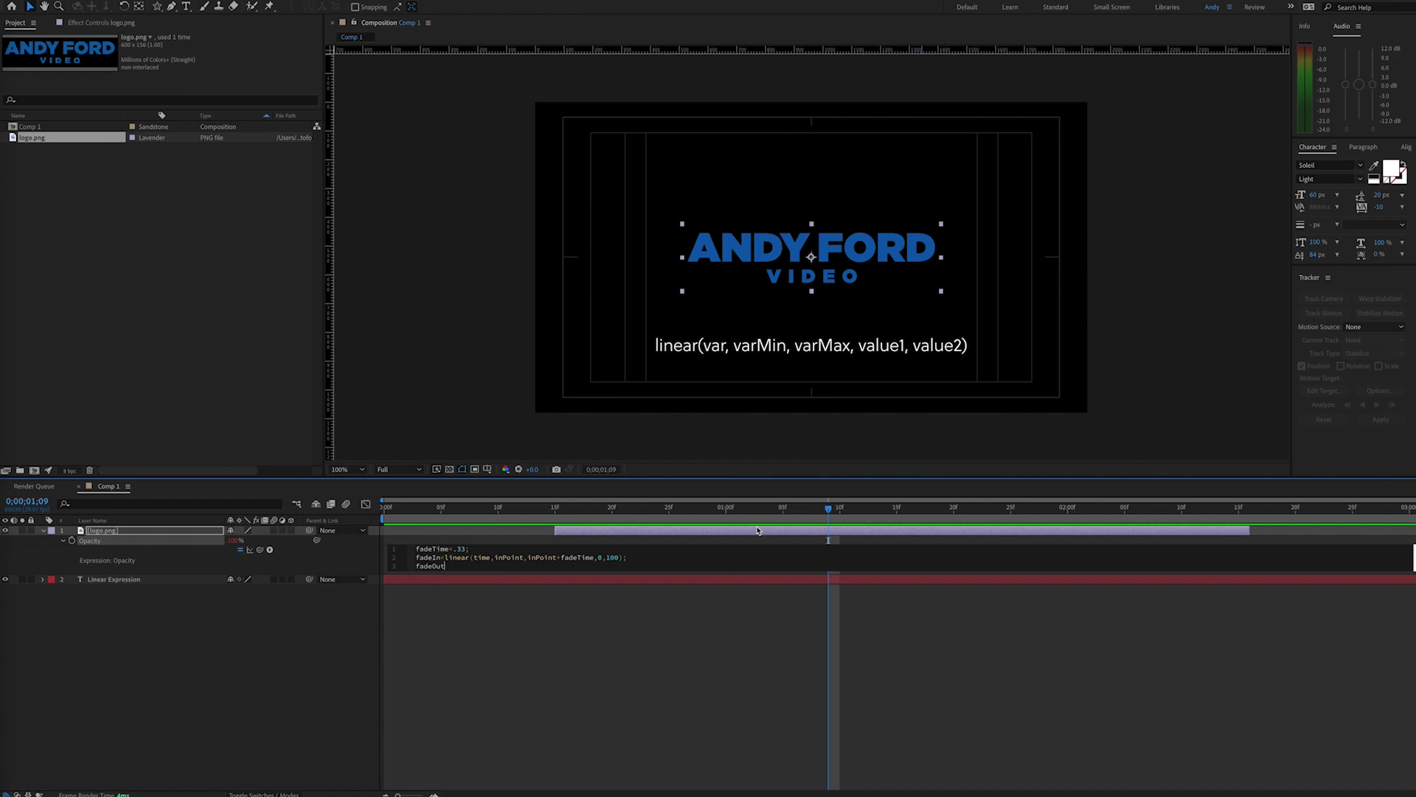
{"action": "type", "text": "=linear"}
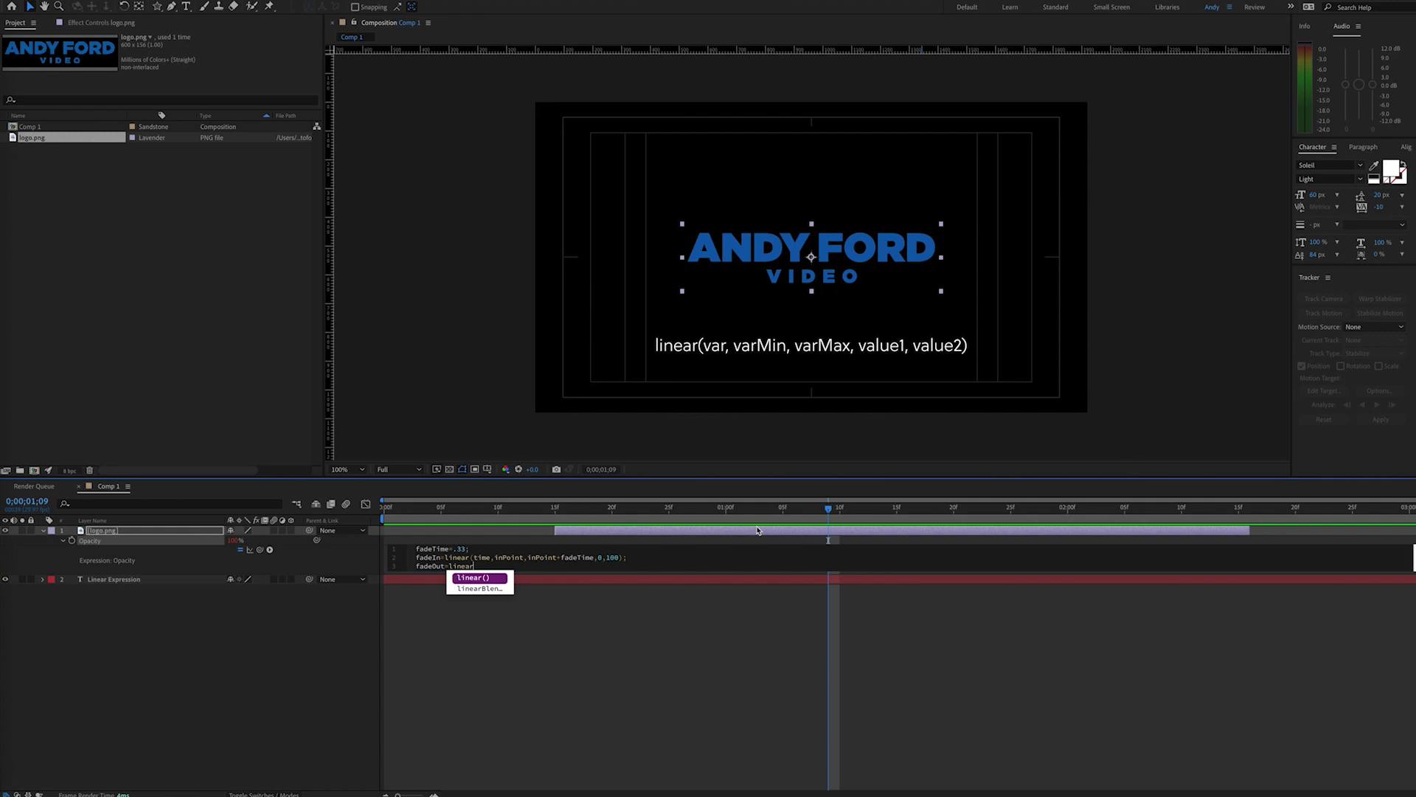
{"action": "type", "text": "(time"}
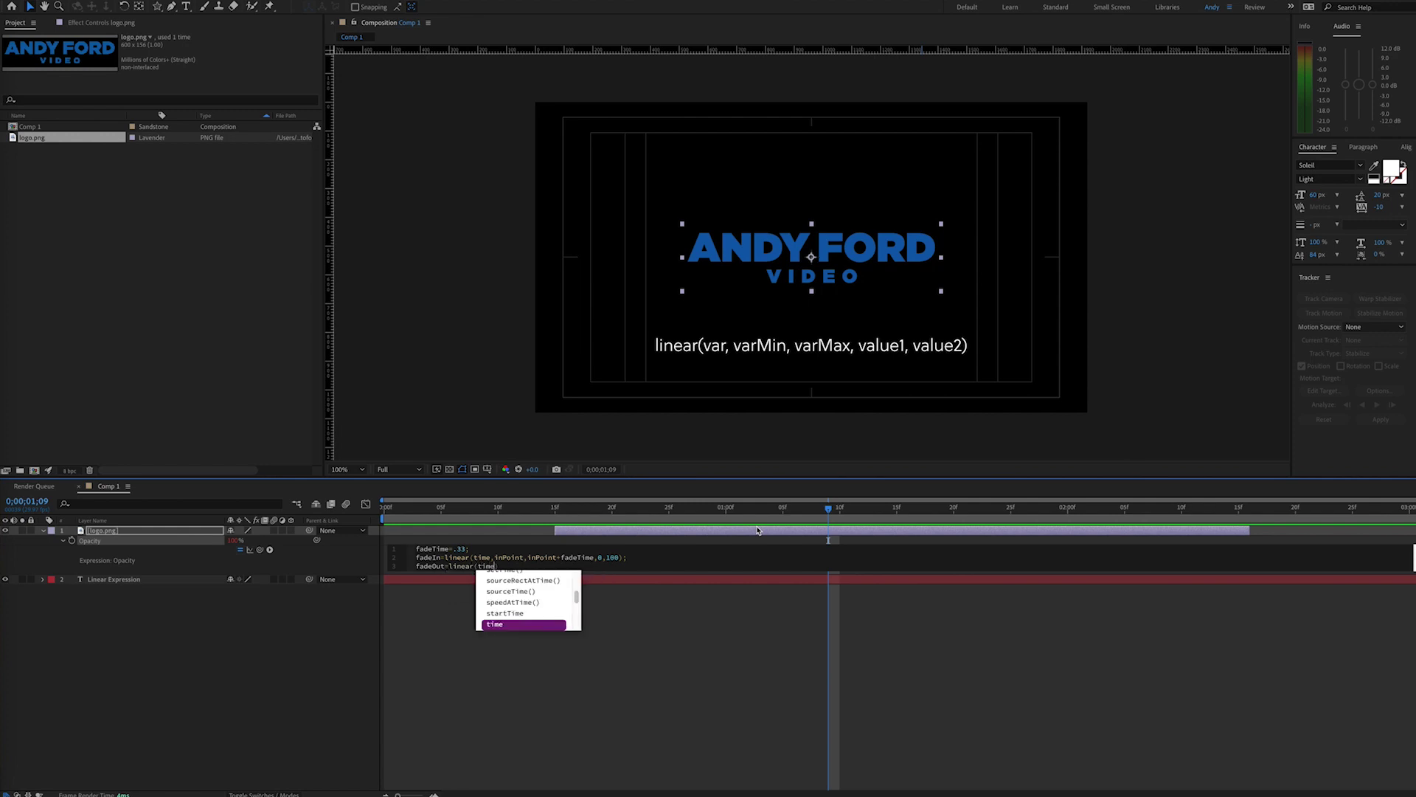
{"action": "type", "text": ",out"}
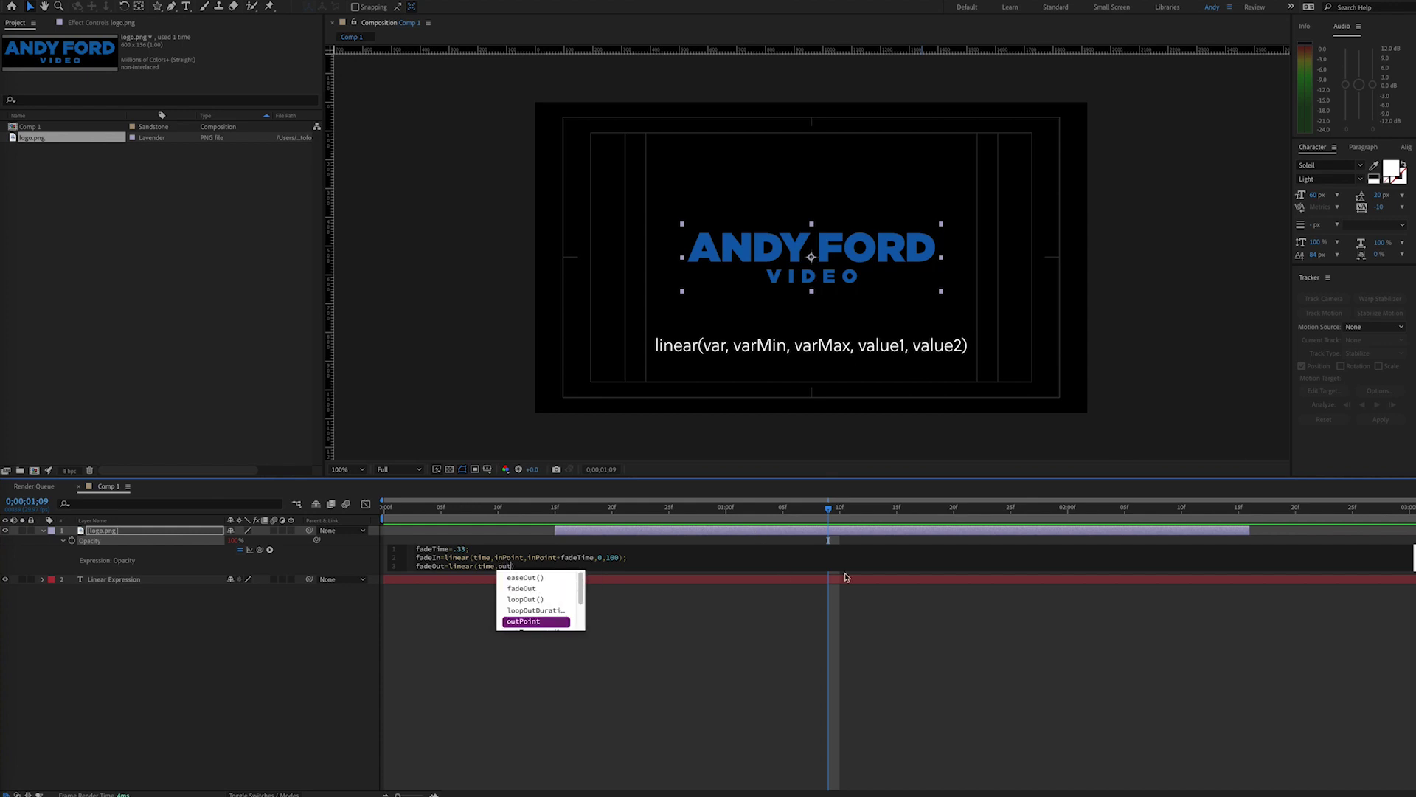
{"action": "type", "text": "Point,"}
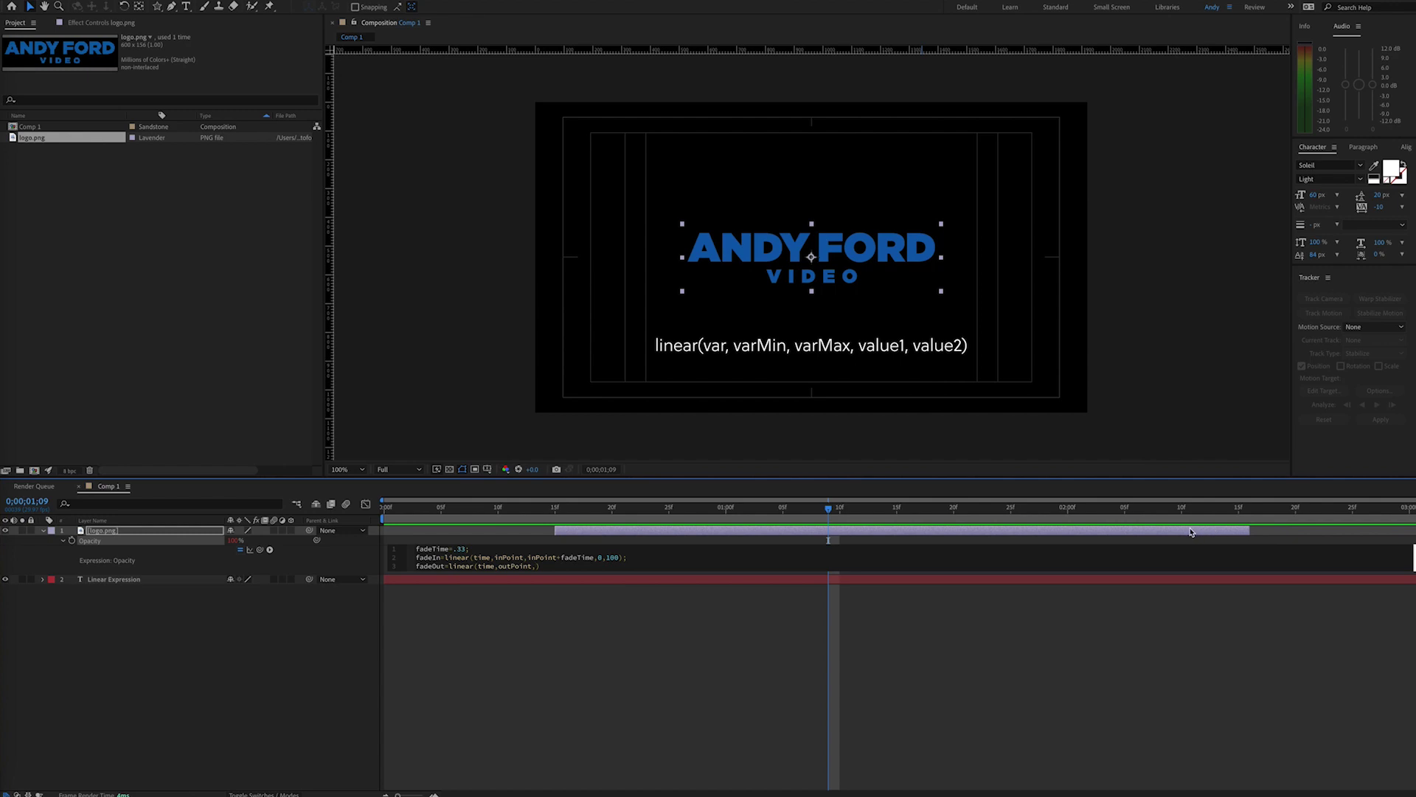
{"action": "type", "text": "outPoint-fadeTime,0,"}
{"action": "type", "text": "100);"}
{"action": "key", "text": "Return"}
{"action": "type", "text": "fadeIn-fadeOut;"}
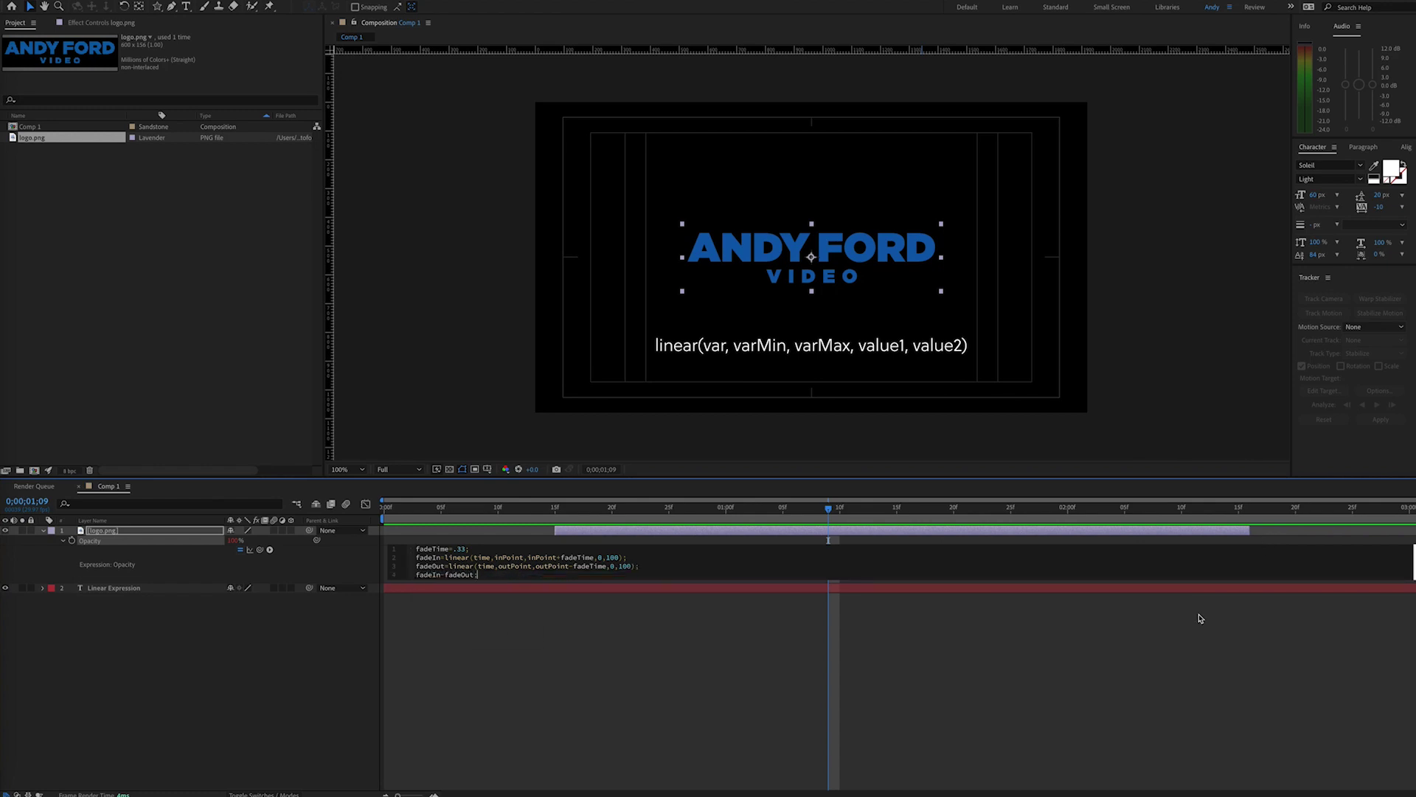
Commit the fadeIn-fadeOut expression and play the comp from the start to preview the fades
{"action": "left_click", "coordinate": [1200, 618]}
{"action": "key", "text": "Home"}
{"action": "key", "text": "space"}
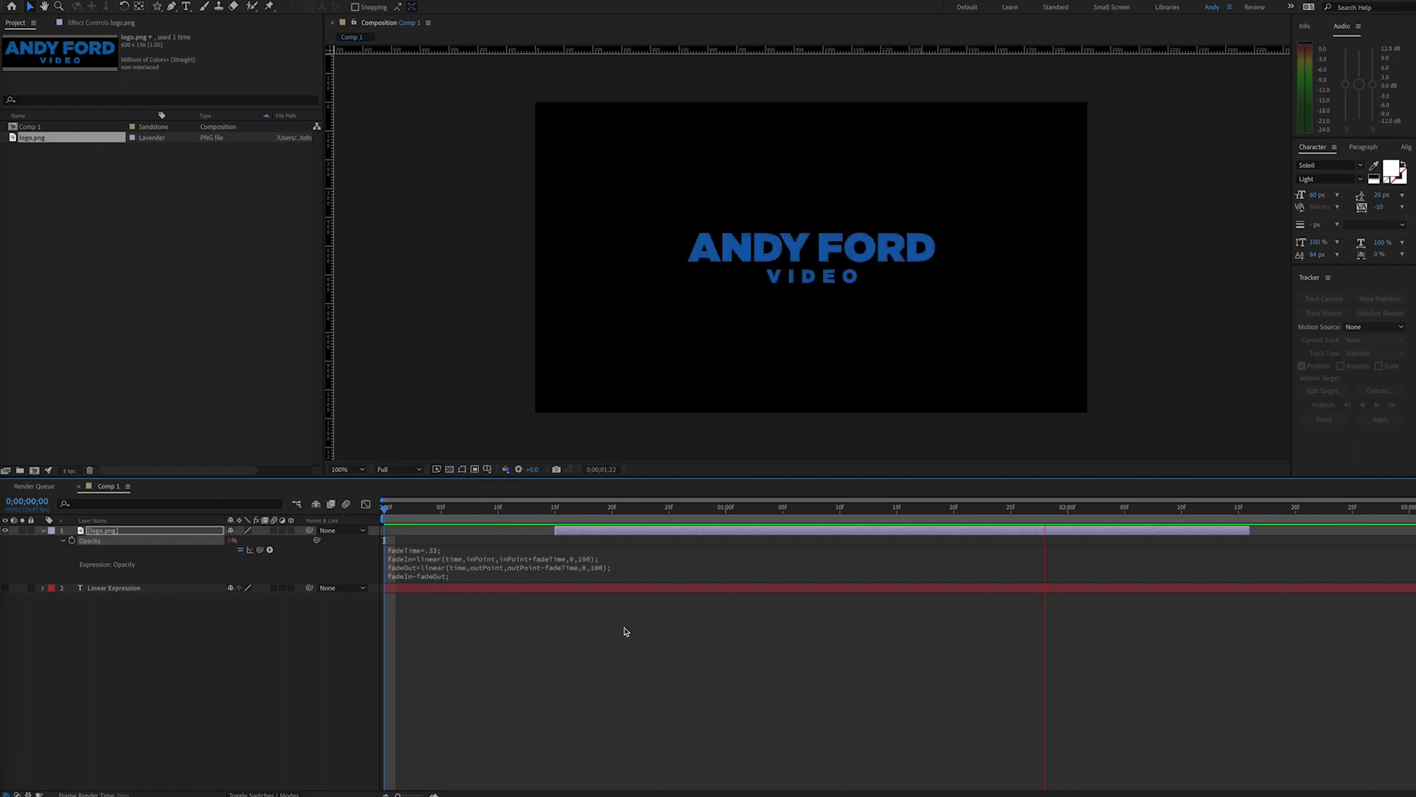
{"action": "key", "text": "space"}
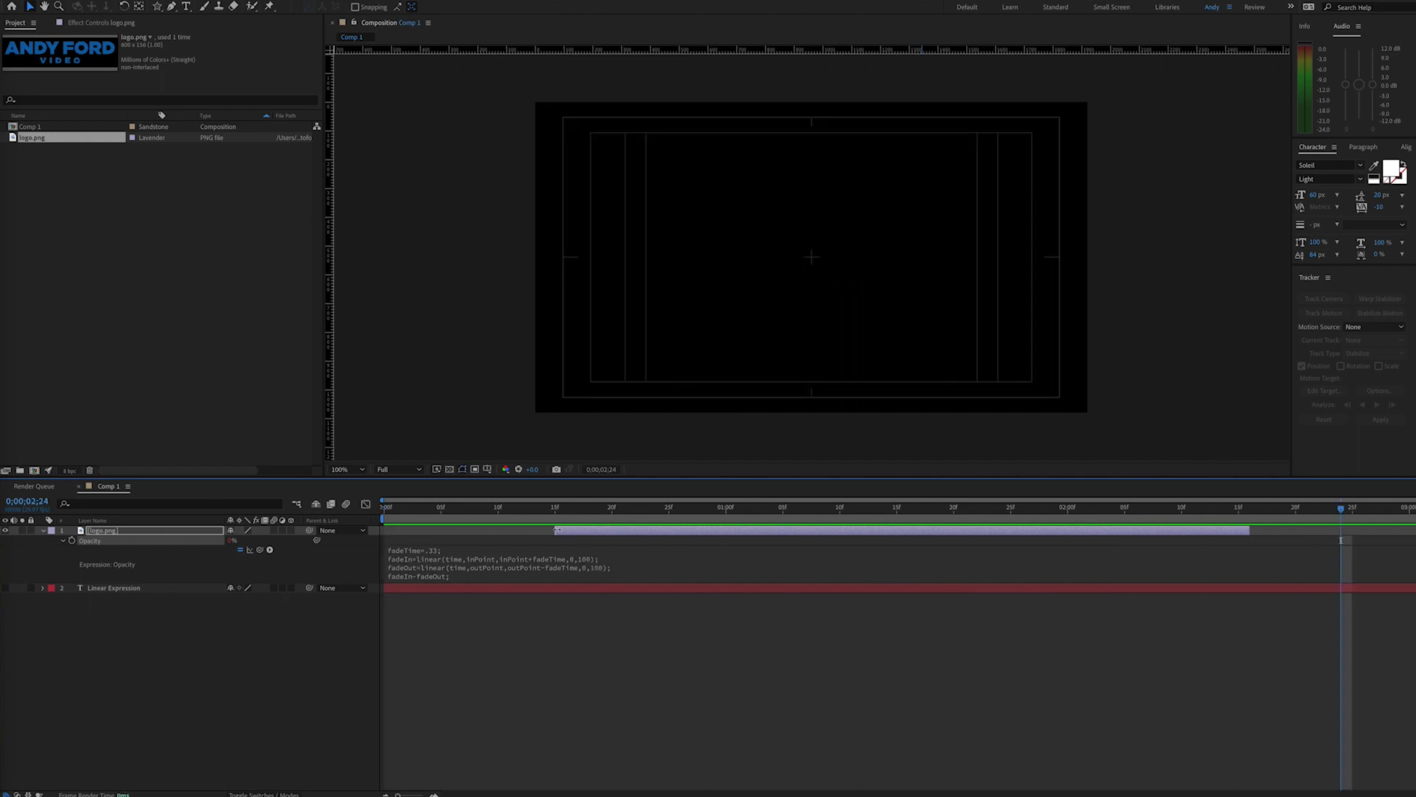
Extend logo.png's in and out points outward and change fadeTime to 1
{"action": "left_click_drag", "start_coordinate": [556, 530], "coordinate": [475, 530]}
{"action": "left_click_drag", "start_coordinate": [1251, 529], "coordinate": [1329, 529]}
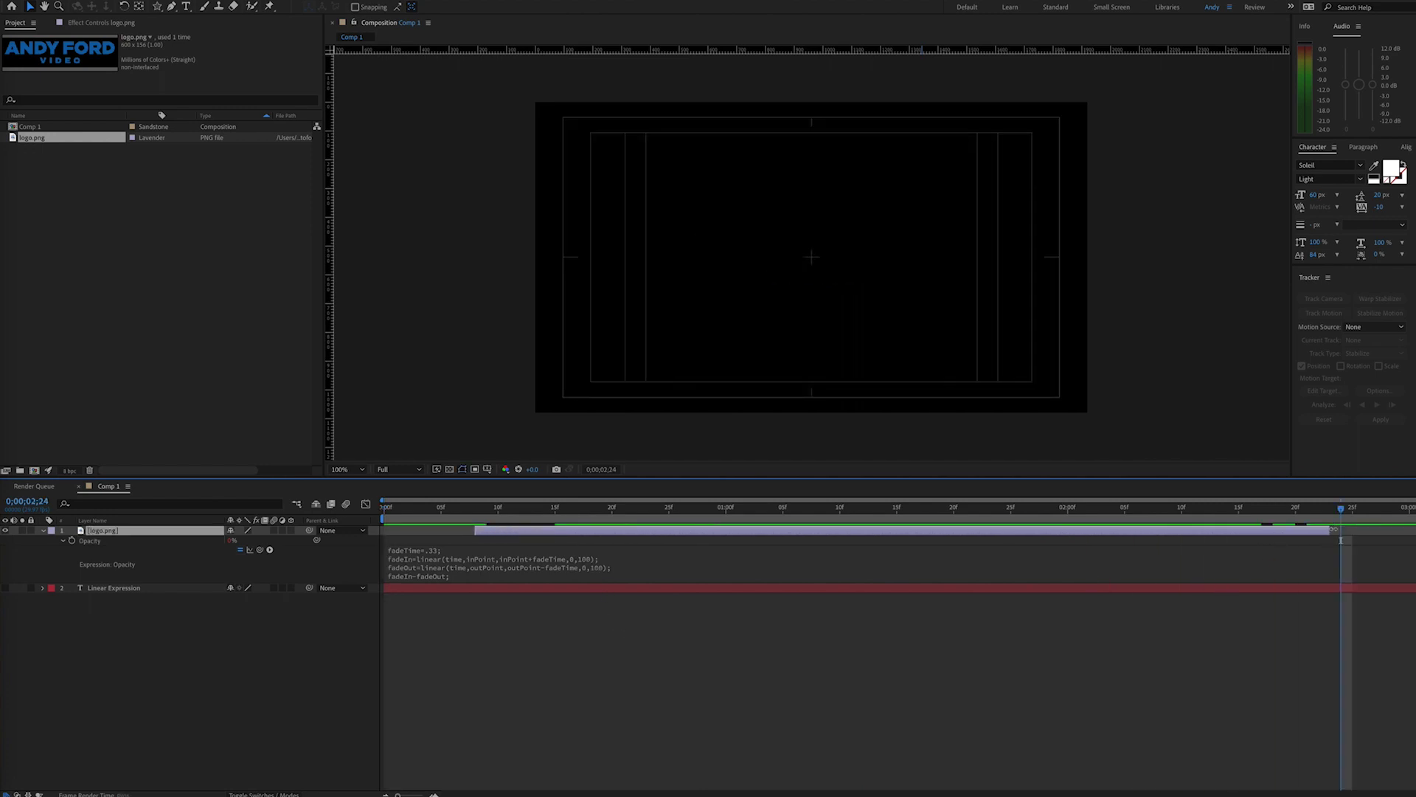
{"action": "double_click", "coordinate": [455, 550]}
{"action": "type", "text": "1"}
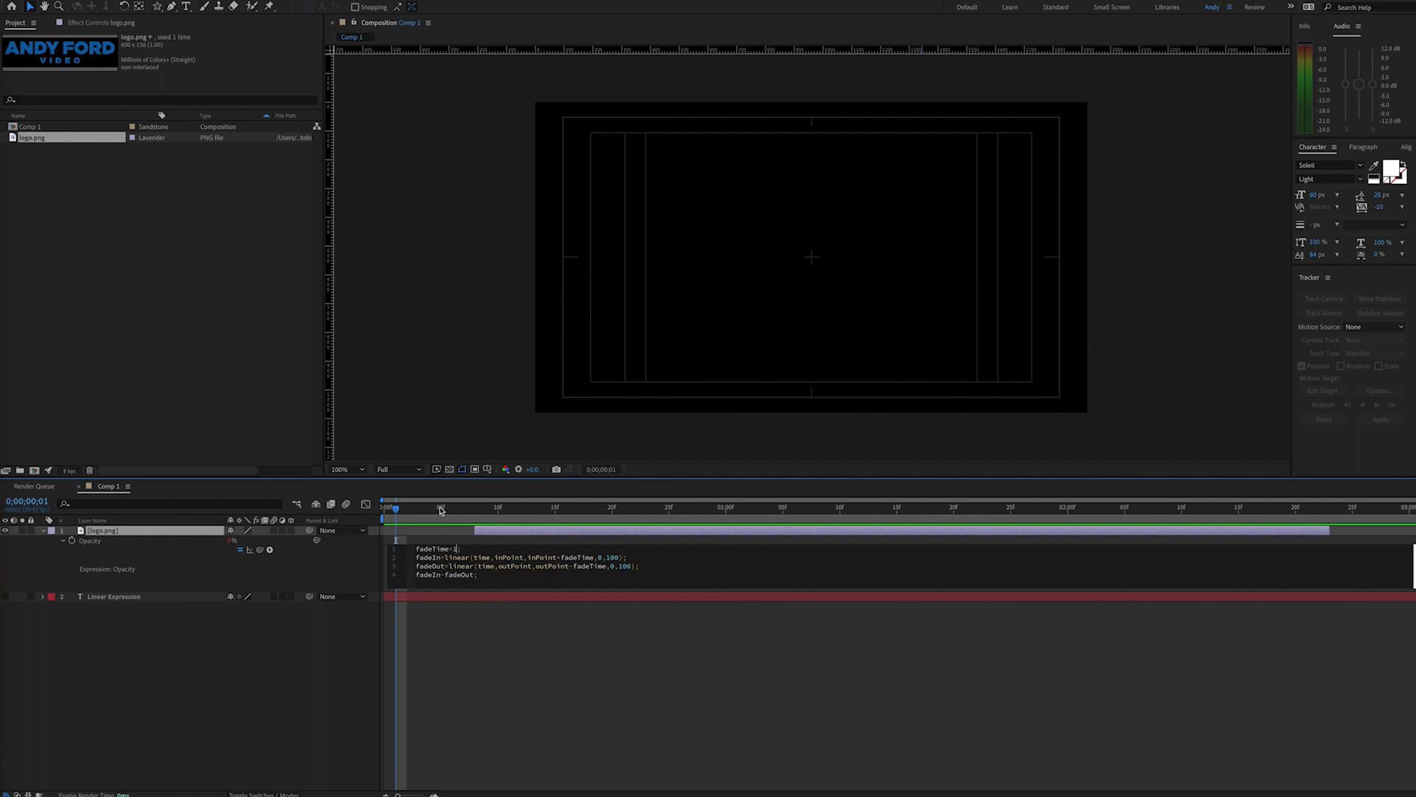
{"action": "left_click", "coordinate": [384, 507]}
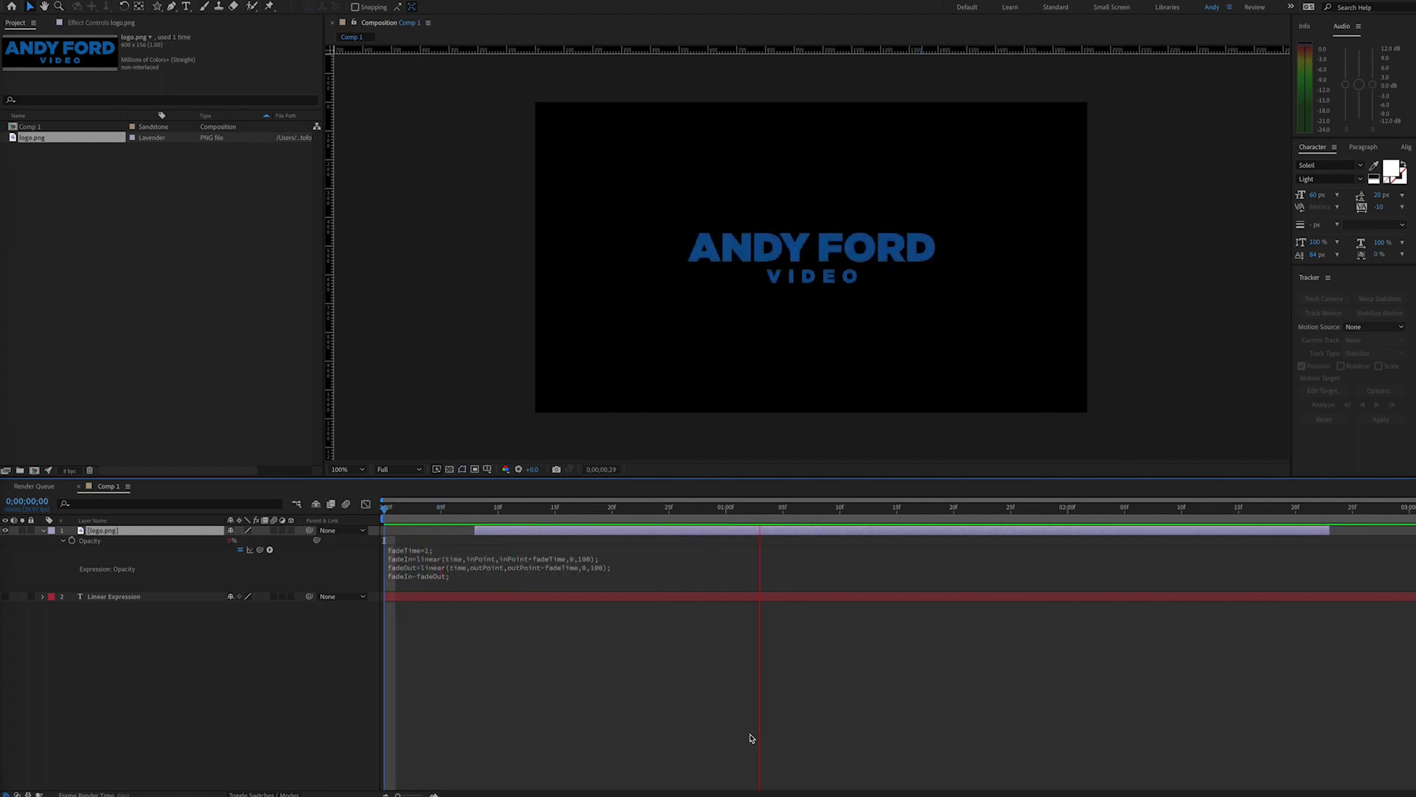